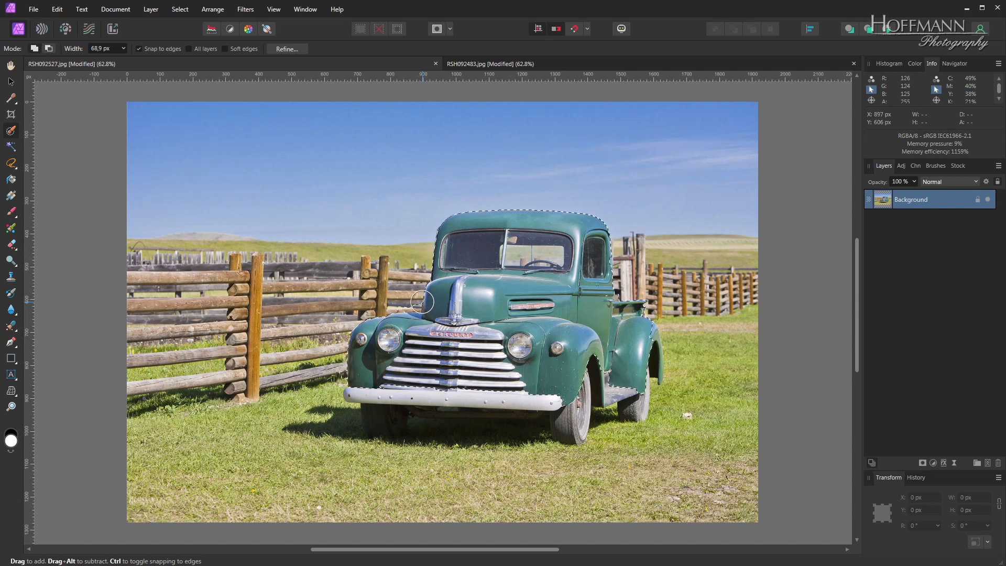
- Paste the selected truck pixels into the RSH092483.jpg road photo, and delete the pasted layer again
{"action": "left_click", "coordinate": [558, 64]}
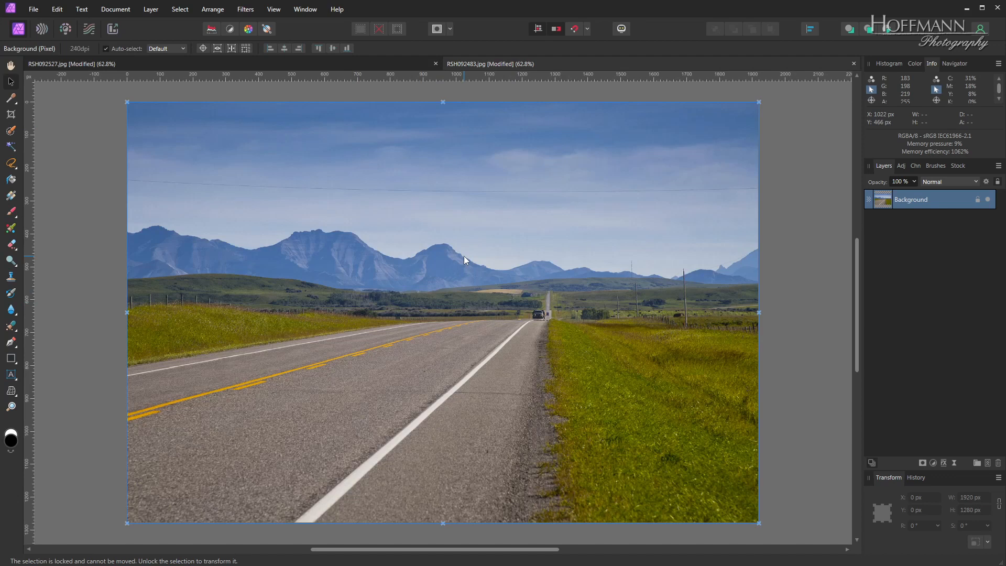
{"action": "key", "text": "ctrl+v"}
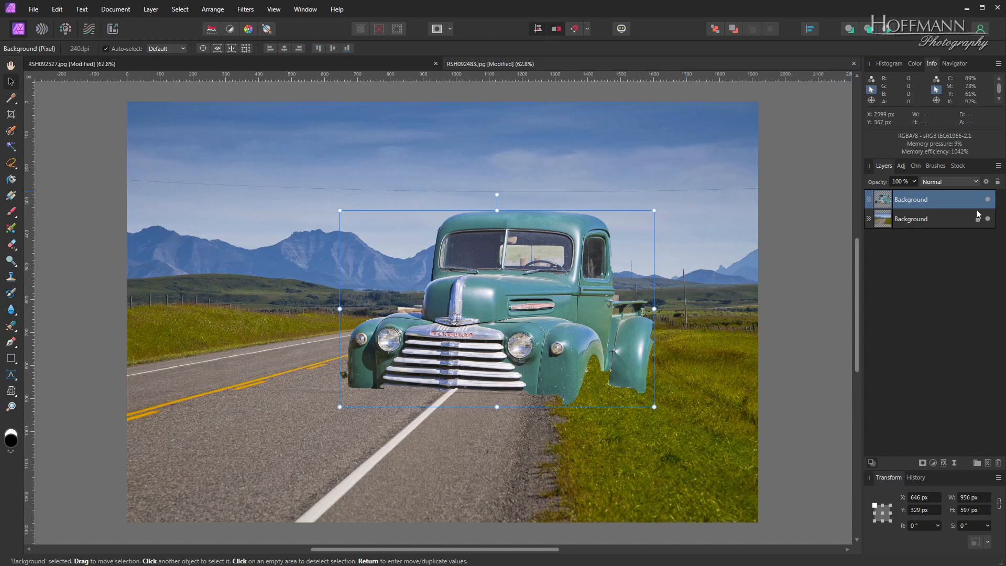
{"action": "left_click_drag", "start_coordinate": [964, 199], "coordinate": [998, 463]}
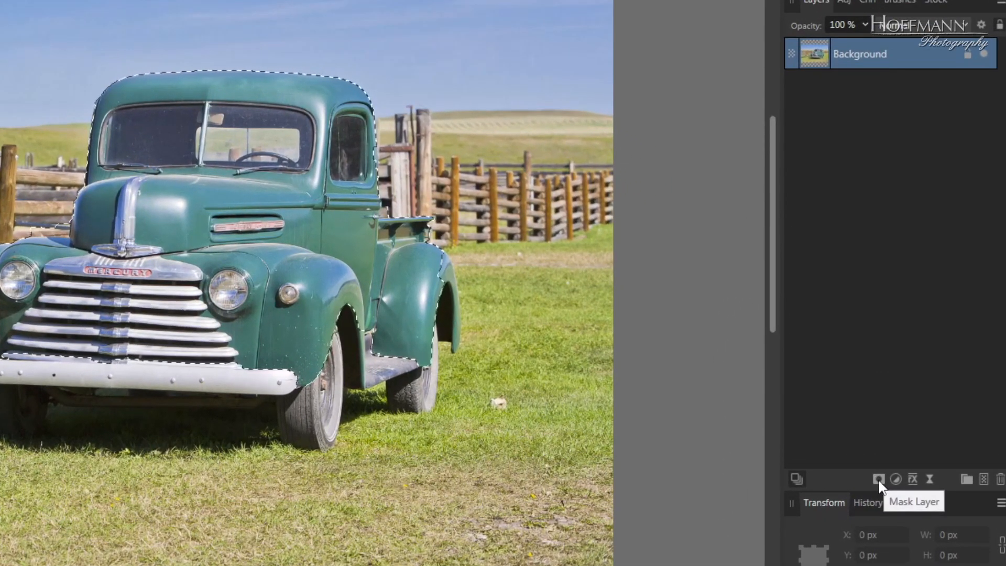
- Add a mask layer from the truck selection to the Background layer of RSH092527.jpg, and clear the selection
{"action": "left_click", "coordinate": [878, 480]}
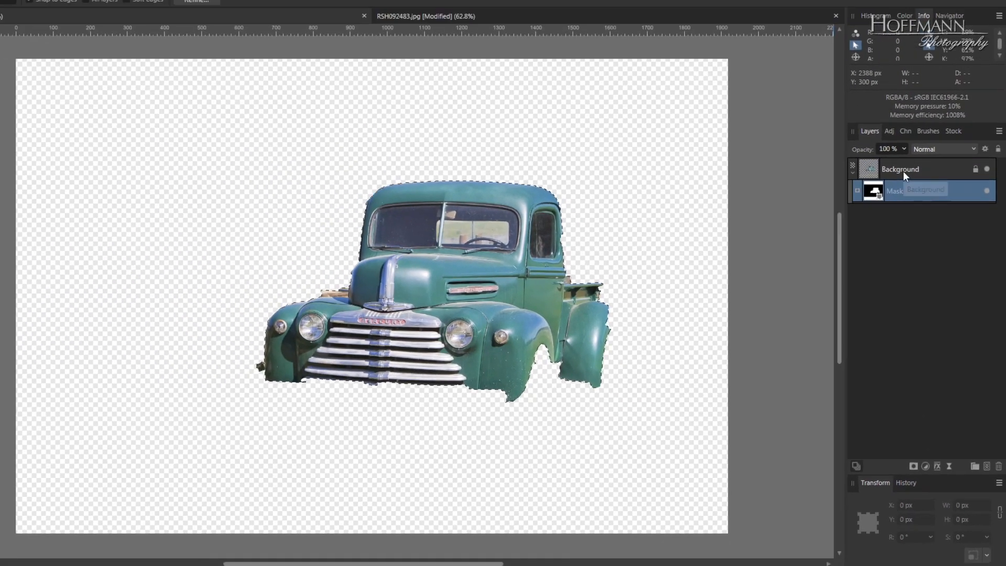
{"action": "left_click", "coordinate": [863, 57]}
{"action": "left_click", "coordinate": [921, 216]}
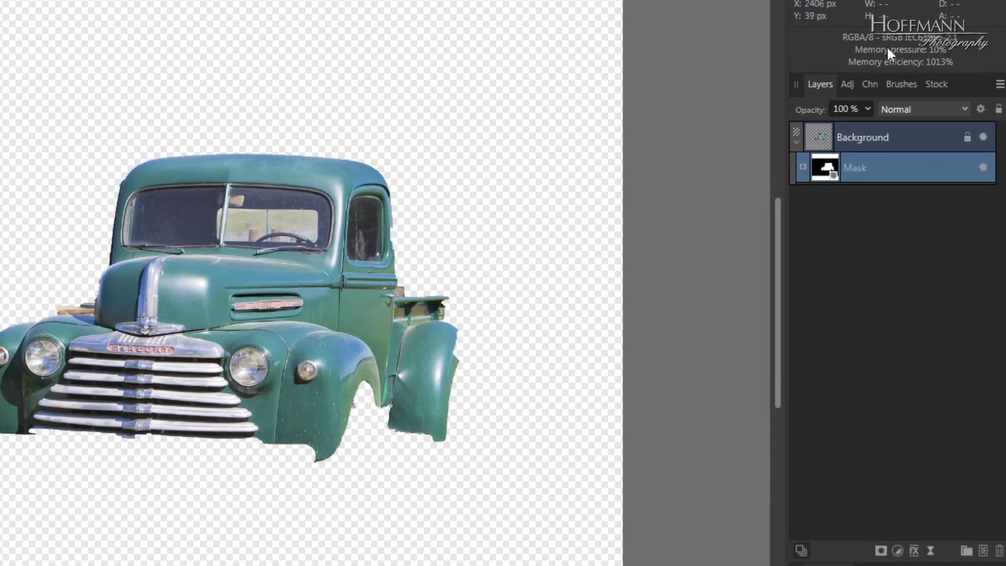
- Copy the masked truck layer into RSH092483.jpg, expand it to show its mask, and move it to X -334 px, Y 103 px
{"action": "left_click", "coordinate": [917, 134]}
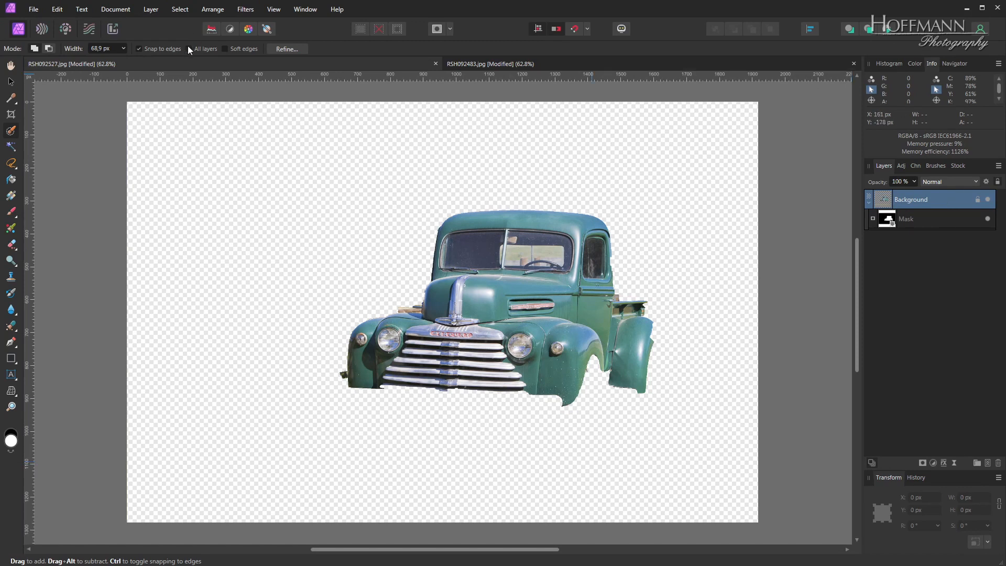
{"action": "left_click", "coordinate": [534, 62]}
{"action": "key", "text": "ctrl+v"}
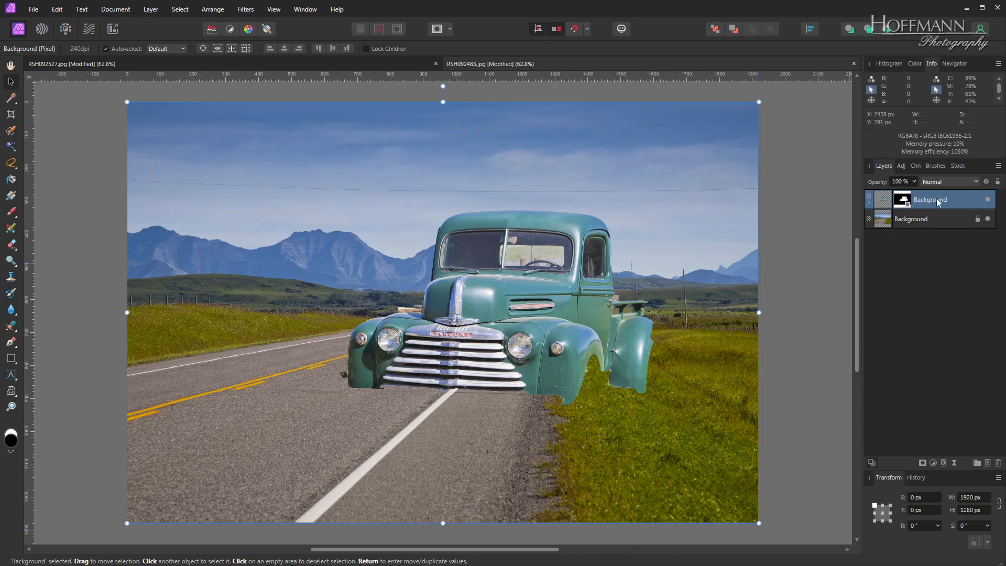
{"action": "left_click", "coordinate": [869, 203]}
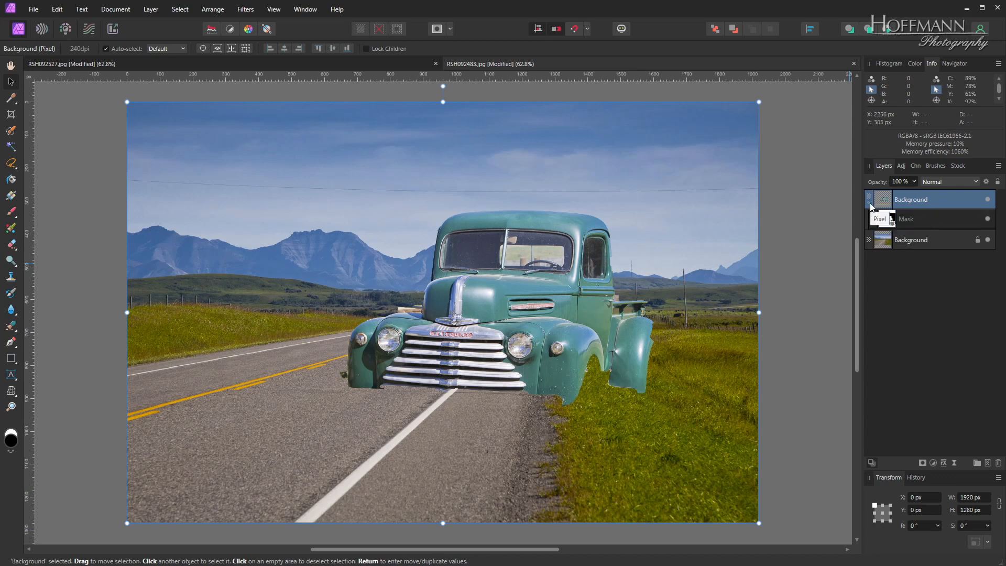
{"action": "left_click_drag", "start_coordinate": [545, 284], "coordinate": [441, 319]}
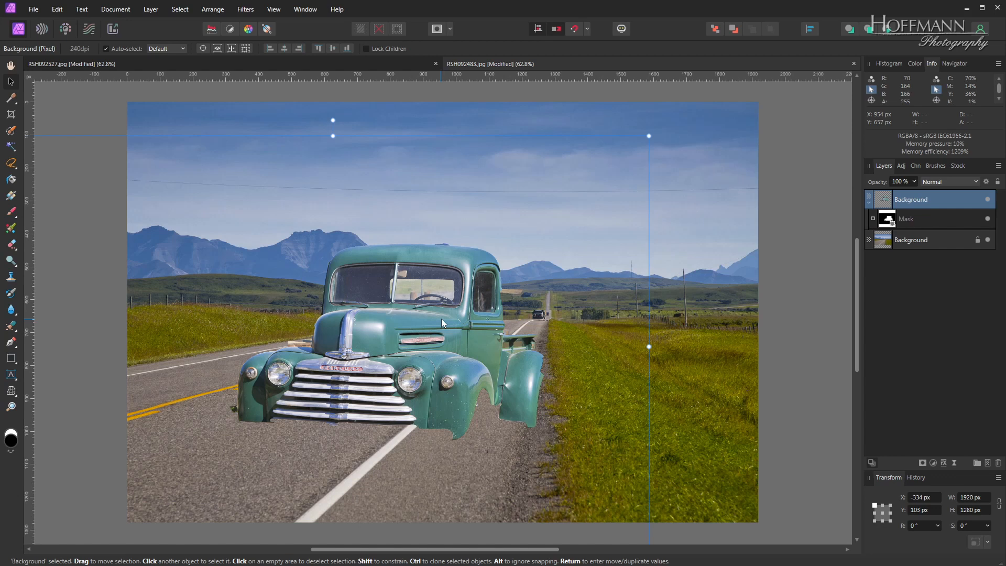
- Paint white on the truck's mask with the Paint Brush to reveal the area around the rear fender and wheel
{"action": "left_click", "coordinate": [947, 224]}
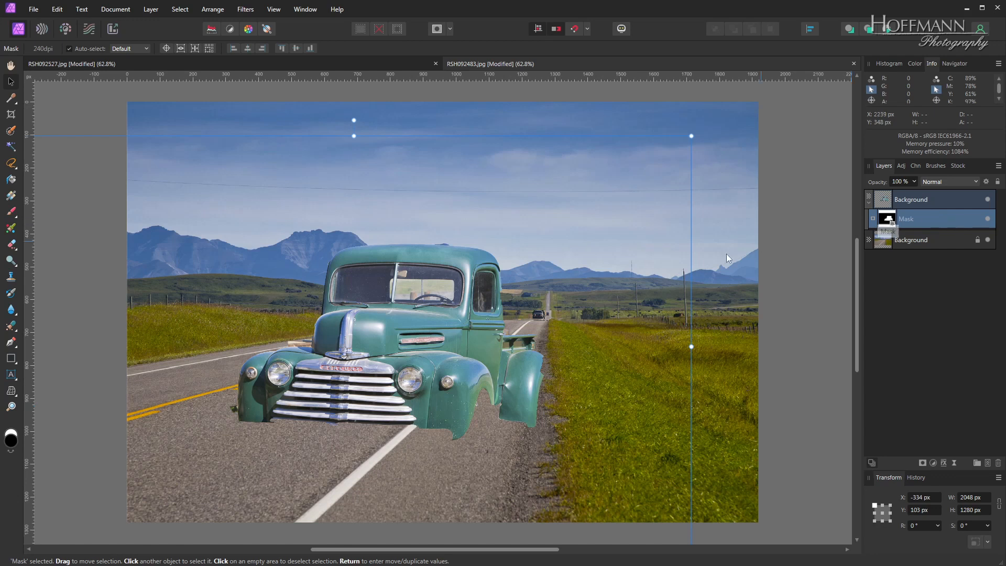
{"action": "left_click", "coordinate": [15, 212]}
{"action": "key", "text": "x"}
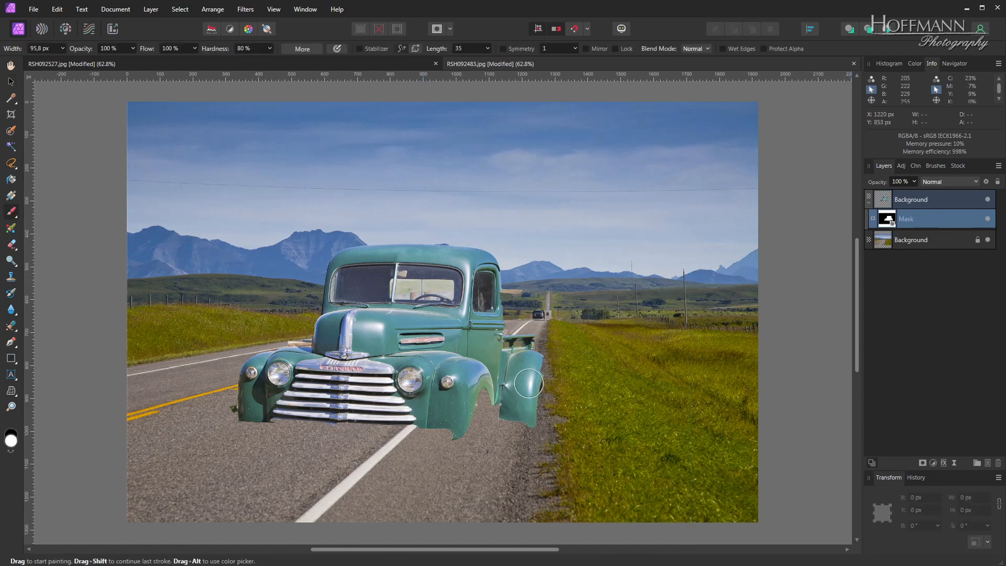
{"action": "scroll", "coordinate": [528, 383], "scroll_direction": "up", "scroll_amount": 3}
{"action": "mouse_move", "coordinate": [546, 385]}
{"action": "left_mouse_down"}
{"action": "mouse_move", "coordinate": [539, 427]}
{"action": "mouse_move", "coordinate": [558, 396]}
{"action": "mouse_move", "coordinate": [544, 335]}
{"action": "mouse_move", "coordinate": [507, 261]}
{"action": "mouse_move", "coordinate": [516, 256]}
{"action": "mouse_move", "coordinate": [549, 288]}
{"action": "mouse_move", "coordinate": [569, 343]}
{"action": "mouse_move", "coordinate": [574, 468]}
{"action": "mouse_move", "coordinate": [525, 482]}
{"action": "mouse_move", "coordinate": [476, 475]}
{"action": "mouse_move", "coordinate": [489, 499]}
{"action": "mouse_move", "coordinate": [585, 497]}
{"action": "mouse_move", "coordinate": [613, 482]}
{"action": "mouse_move", "coordinate": [621, 404]}
{"action": "mouse_move", "coordinate": [610, 321]}
{"action": "mouse_move", "coordinate": [577, 231]}
{"action": "mouse_move", "coordinate": [633, 281]}
{"action": "mouse_move", "coordinate": [631, 543]}
{"action": "mouse_move", "coordinate": [632, 257]}
{"action": "mouse_move", "coordinate": [601, 289]}
{"action": "left_mouse_up"}
{"action": "scroll", "coordinate": [536, 424], "scroll_direction": "up", "scroll_amount": 2}
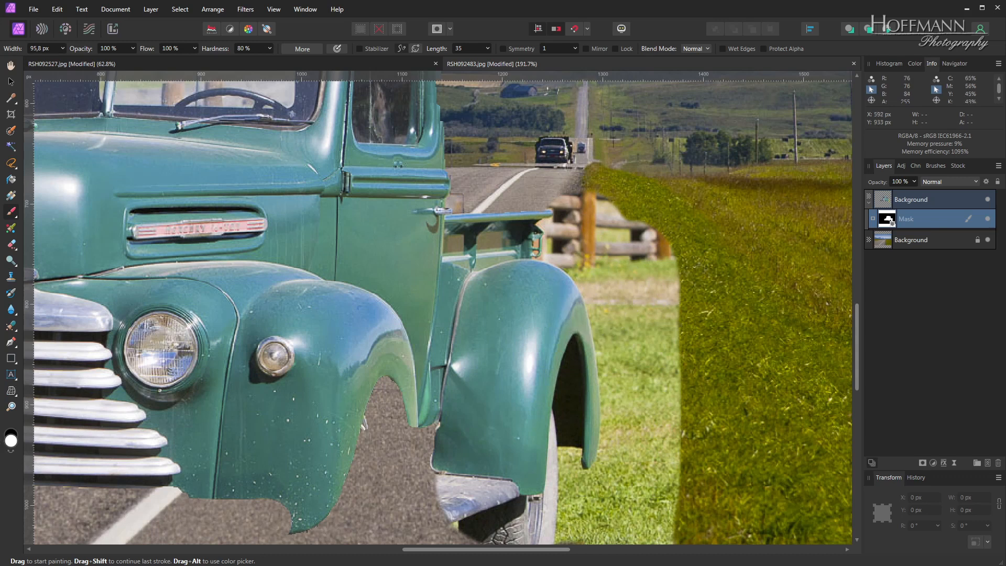
- Paint black on the mask to hide the fence behind the truck and part of the truck bed above the rear fender
{"action": "key", "text": "x"}
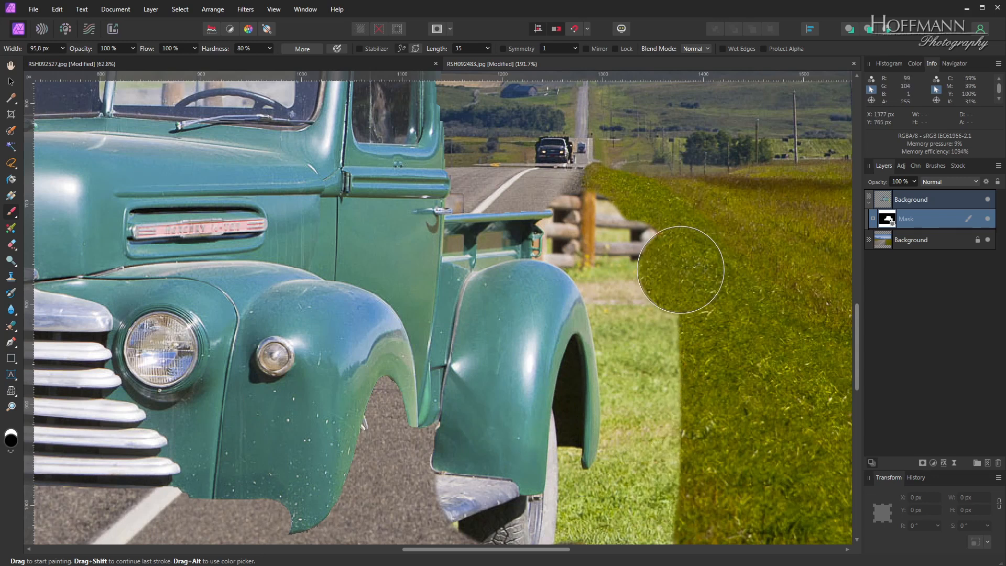
{"action": "left_click", "coordinate": [633, 221]}
{"action": "mouse_move", "coordinate": [632, 222]}
{"action": "left_mouse_down"}
{"action": "mouse_move", "coordinate": [560, 206]}
{"action": "mouse_move", "coordinate": [610, 198]}
{"action": "mouse_move", "coordinate": [674, 276]}
{"action": "mouse_move", "coordinate": [674, 242]}
{"action": "left_mouse_up"}
{"action": "mouse_move", "coordinate": [524, 226]}
{"action": "left_mouse_down"}
{"action": "mouse_move", "coordinate": [461, 210]}
{"action": "mouse_move", "coordinate": [419, 220]}
{"action": "mouse_move", "coordinate": [480, 241]}
{"action": "mouse_move", "coordinate": [595, 251]}
{"action": "mouse_move", "coordinate": [386, 218]}
{"action": "left_mouse_up"}
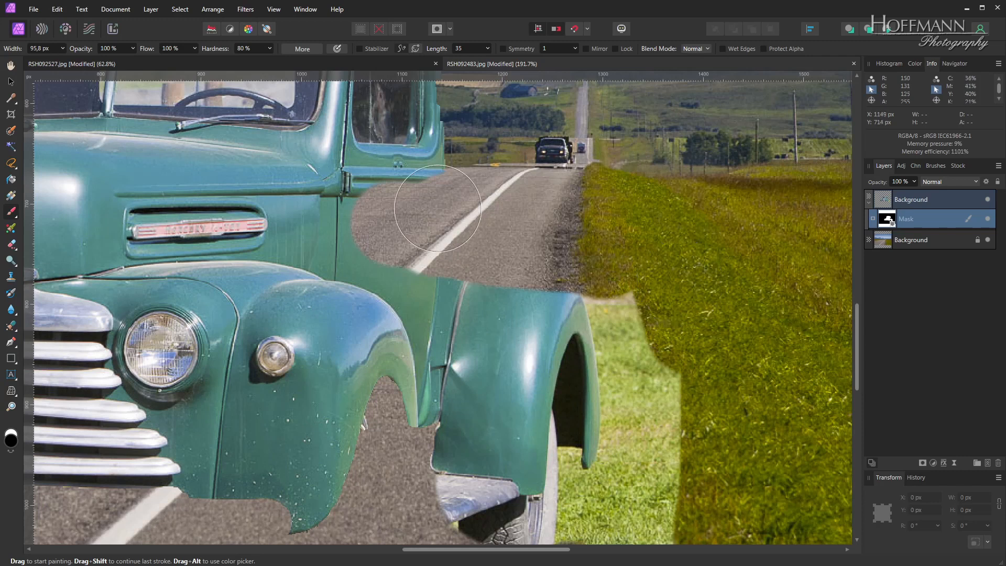
- Outline the grass beside the rear fender with a polygonal freehand selection, delete that area from the mask, and deselect
{"action": "left_click", "coordinate": [10, 163]}
{"action": "left_click", "coordinate": [576, 285]}
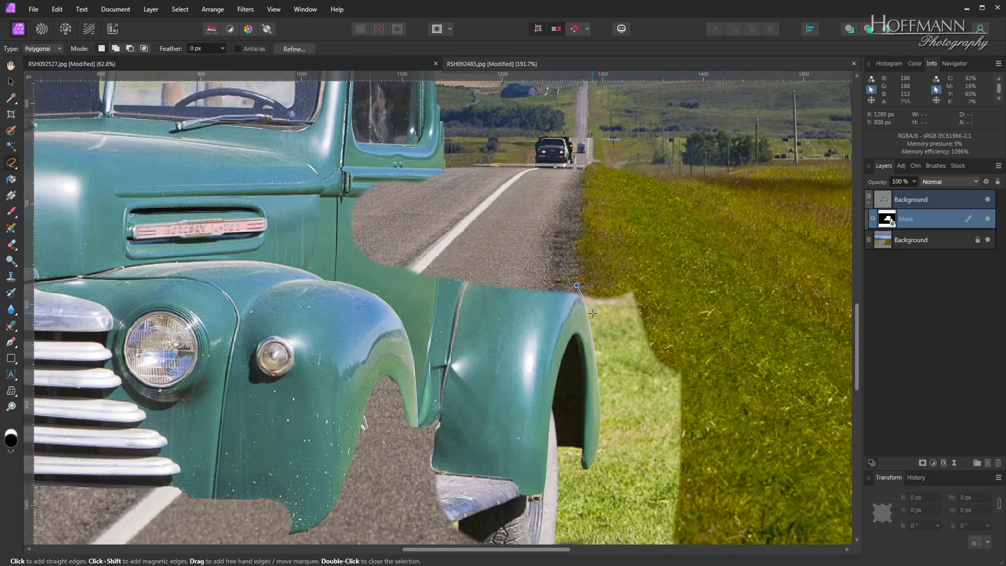
{"action": "left_click", "coordinate": [590, 318]}
{"action": "left_click", "coordinate": [575, 479]}
{"action": "left_click", "coordinate": [576, 515]}
{"action": "left_click", "coordinate": [763, 512]}
{"action": "double_click", "coordinate": [735, 235]}
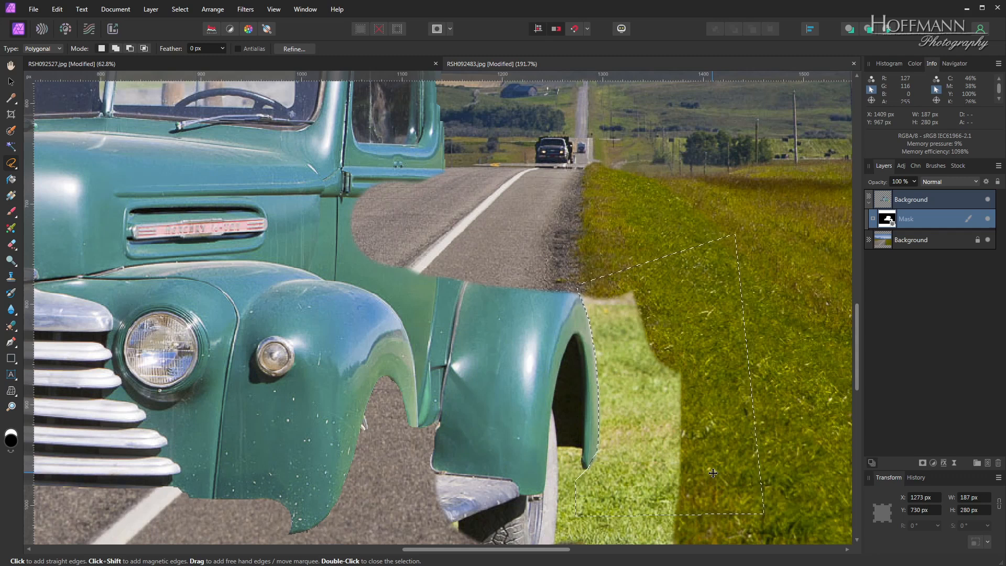
{"action": "key", "text": "Delete"}
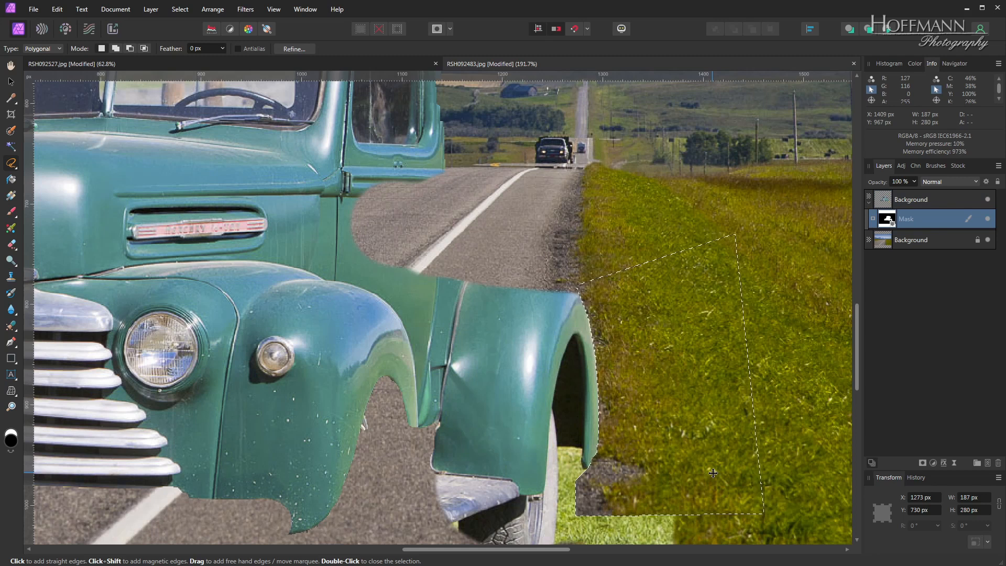
{"action": "key", "text": "ctrl+d"}
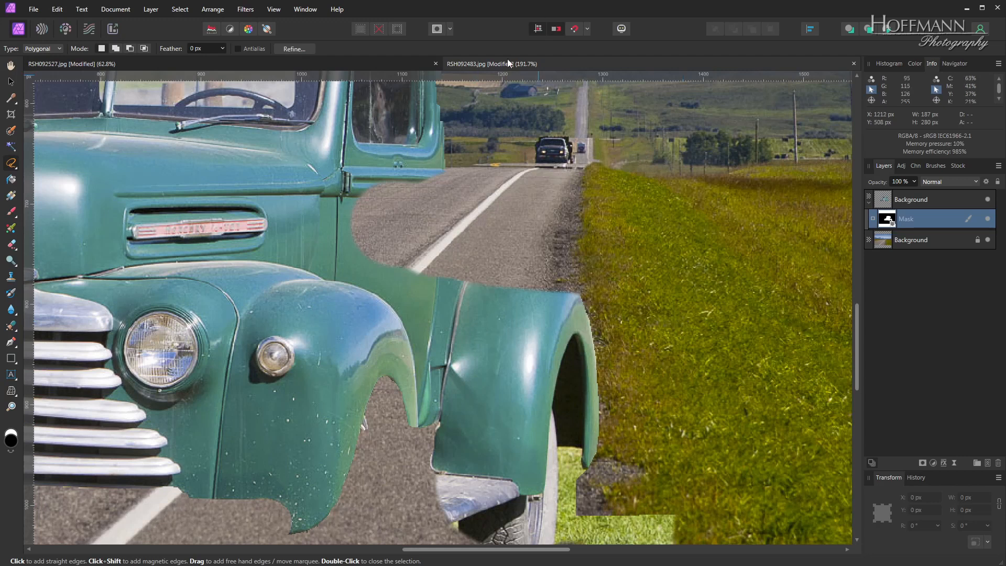
- Move the mask independently of the truck image, and undo the move
{"action": "left_click", "coordinate": [11, 82]}
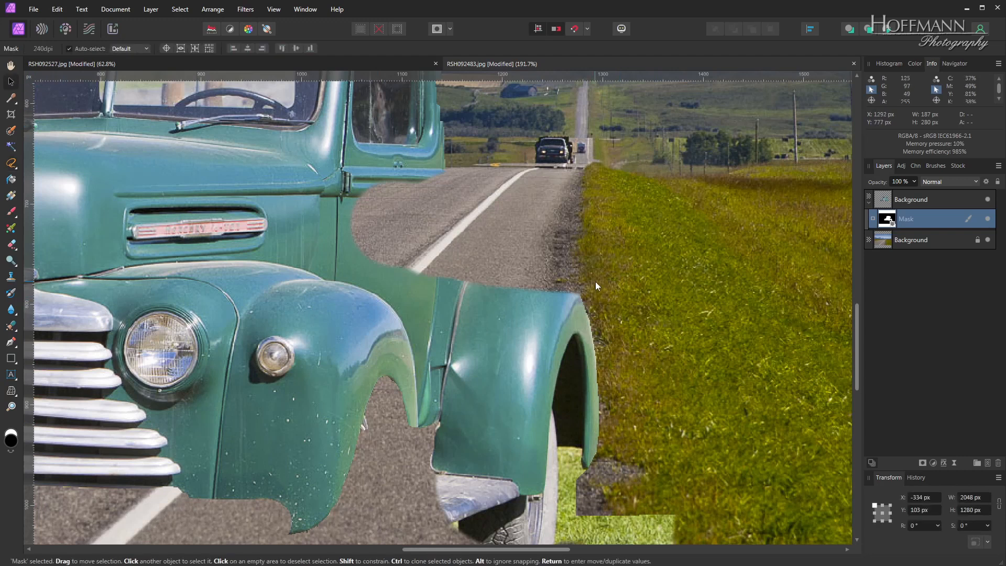
{"action": "key", "text": "ctrl+0"}
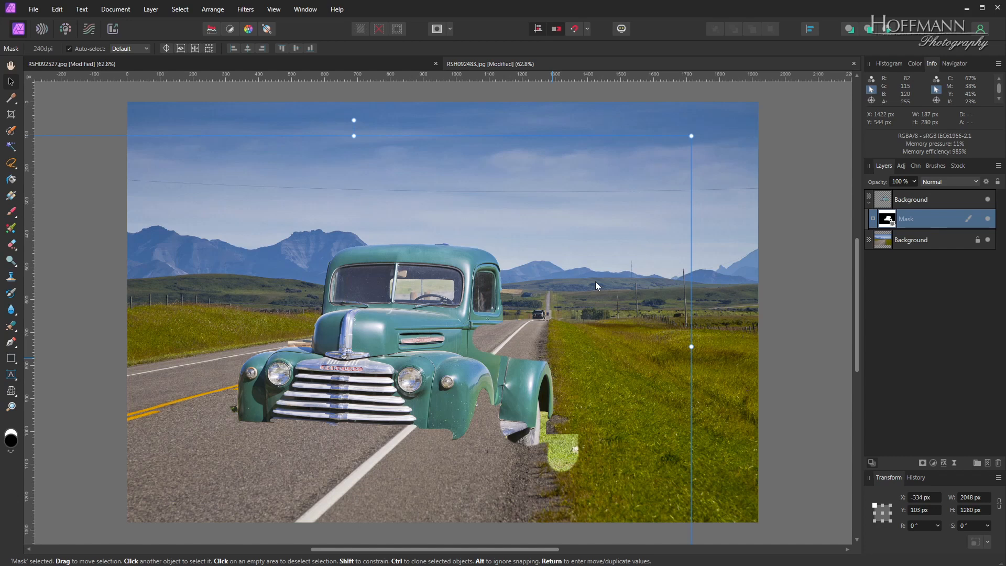
{"action": "left_click_drag", "start_coordinate": [466, 328], "coordinate": [353, 293]}
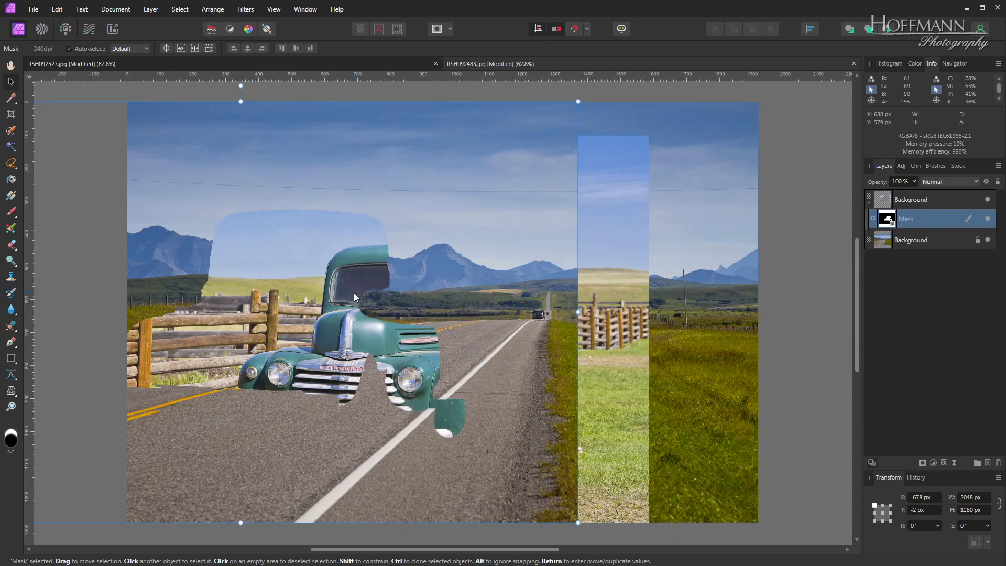
{"action": "key", "text": "ctrl+z"}
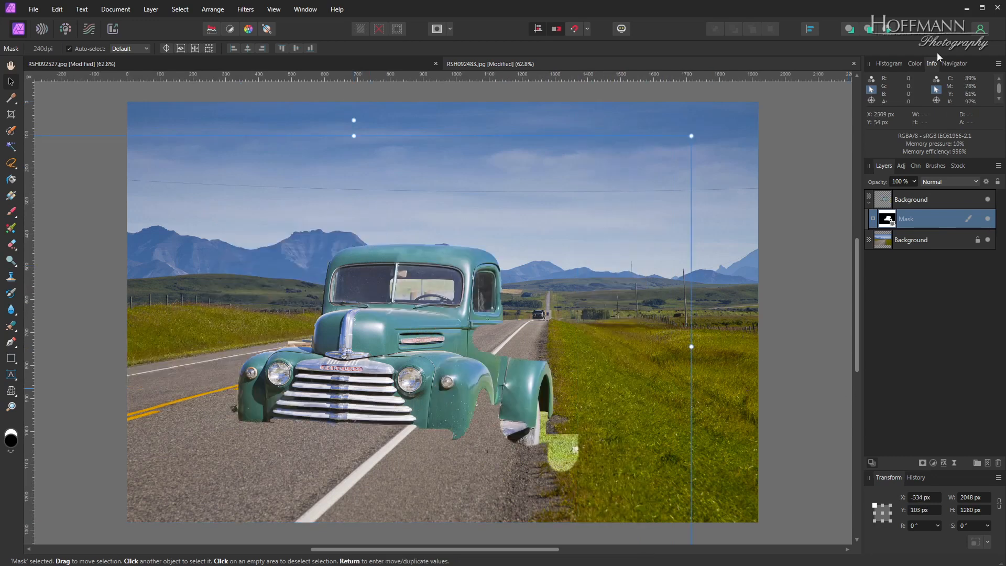
- Paint black on the truck's pixel layer instead of its mask, and undo the stroke
{"action": "left_click", "coordinate": [937, 200]}
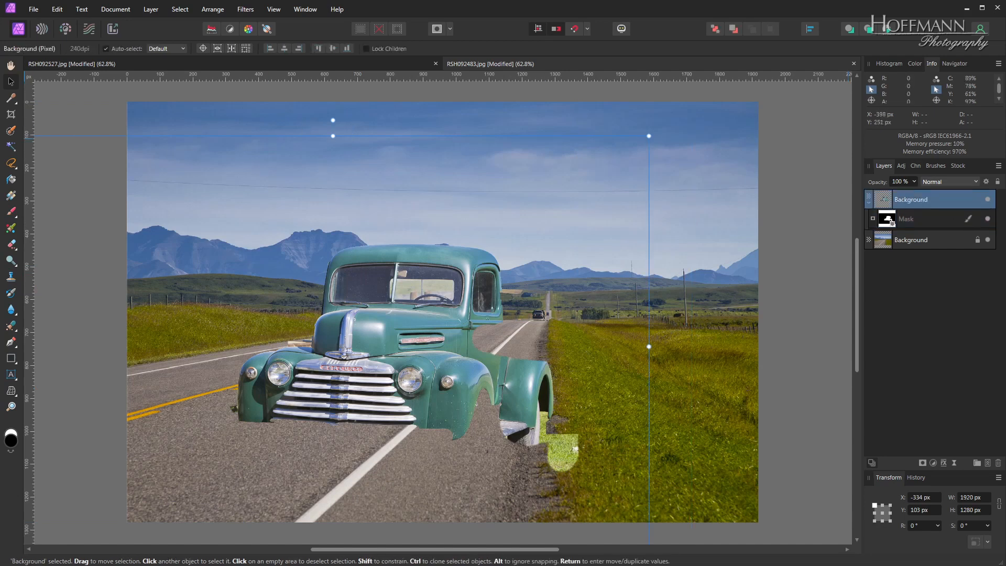
{"action": "left_click", "coordinate": [10, 215]}
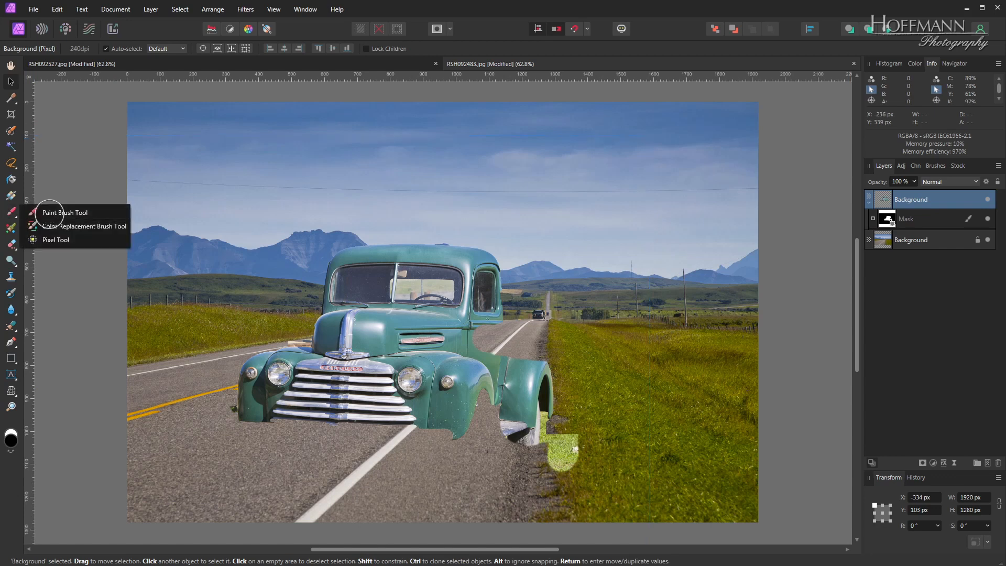
{"action": "left_click", "coordinate": [53, 213]}
{"action": "mouse_move", "coordinate": [366, 327]}
{"action": "left_mouse_down"}
{"action": "mouse_move", "coordinate": [387, 319]}
{"action": "mouse_move", "coordinate": [382, 327]}
{"action": "left_mouse_up"}
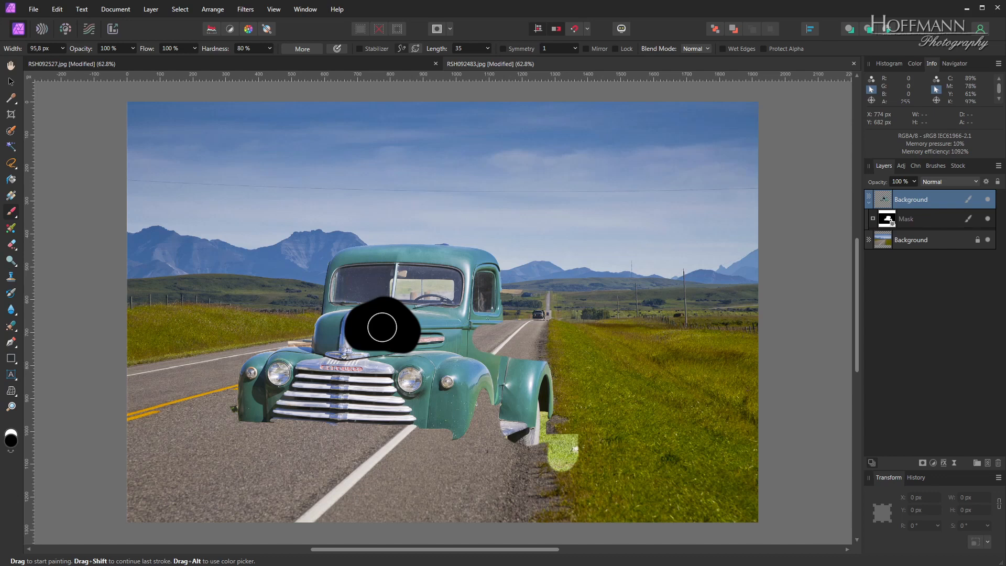
{"action": "key", "text": "ctrl+z"}
- Paint white on the mask around the truck with a 290.7 px brush at 46 % opacity and 63 % hardness to partly reveal its original surroundings
{"action": "left_click", "coordinate": [382, 326]}
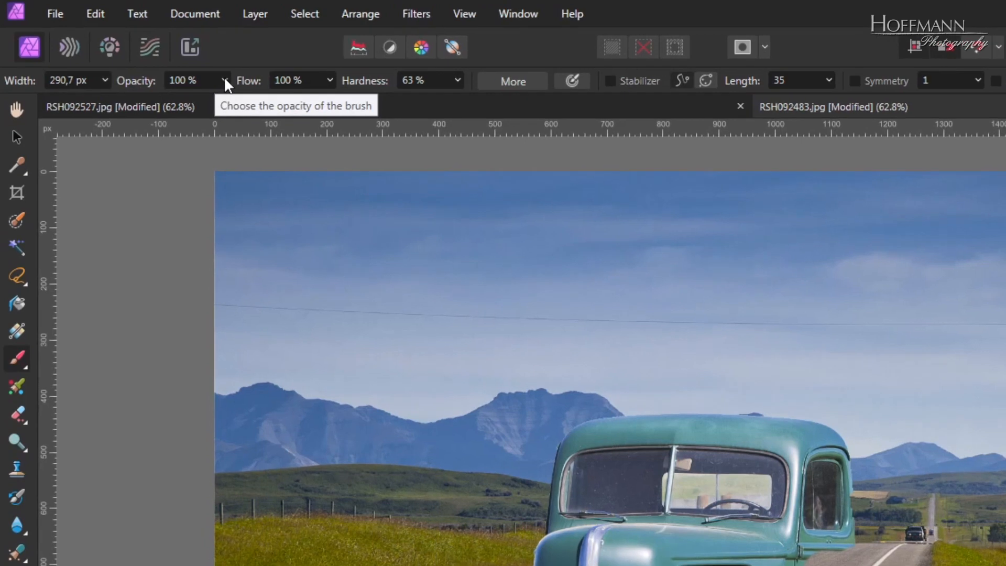
{"action": "left_click", "coordinate": [225, 79]}
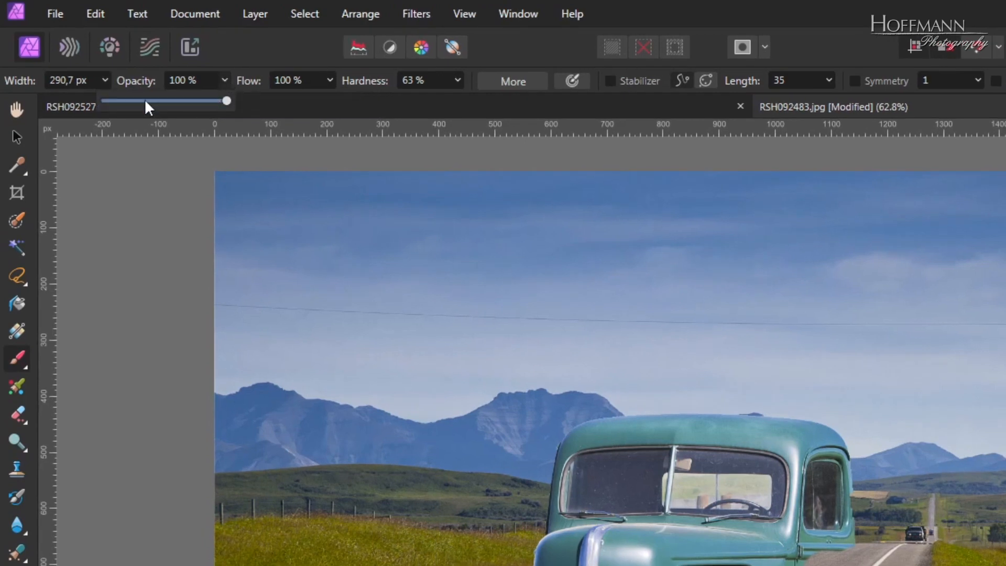
{"action": "left_click", "coordinate": [162, 100]}
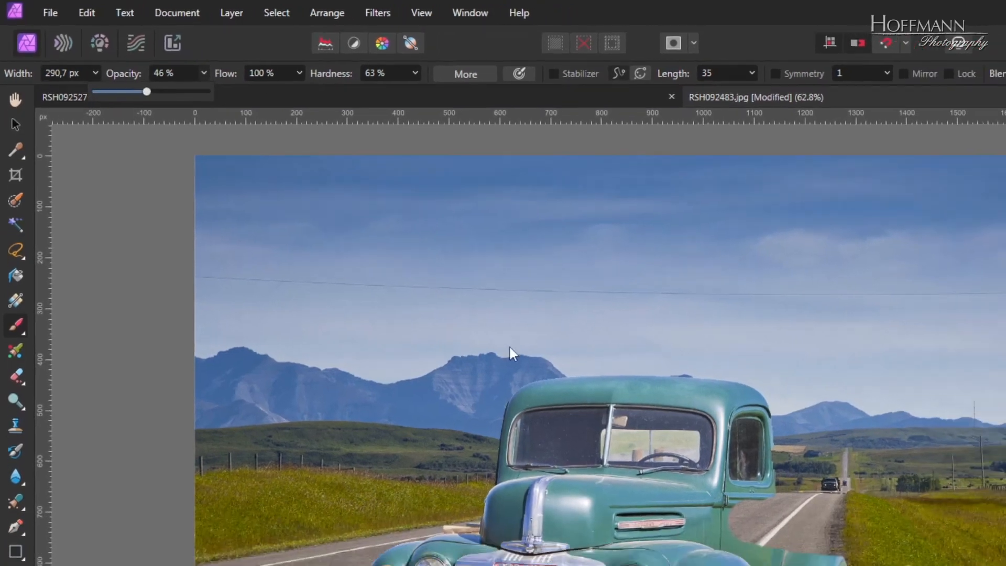
{"action": "left_click", "coordinate": [547, 360]}
{"action": "left_click_drag", "start_coordinate": [555, 336], "coordinate": [449, 391]}
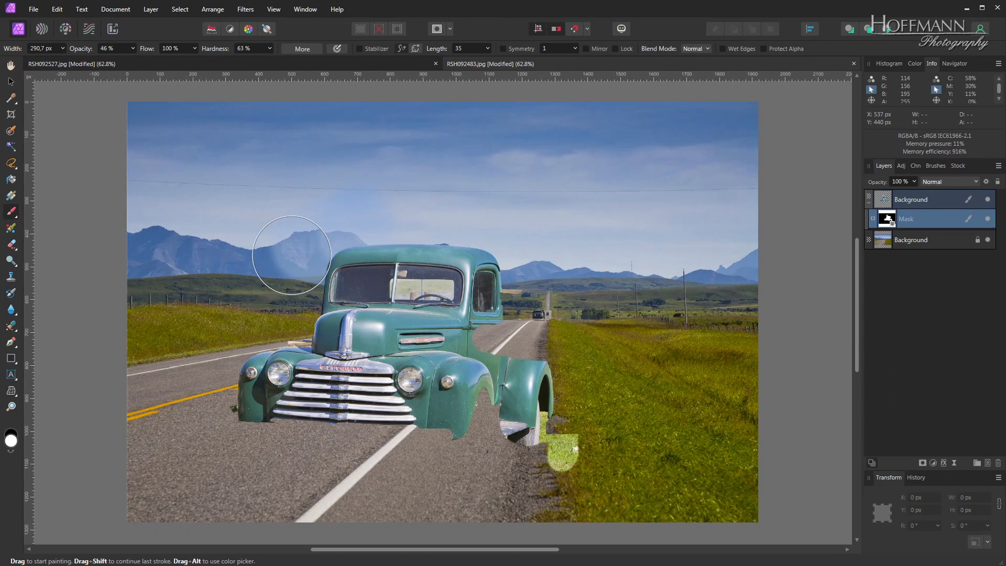
{"action": "mouse_move", "coordinate": [291, 255]}
{"action": "left_mouse_down"}
{"action": "mouse_move", "coordinate": [299, 296]}
{"action": "mouse_move", "coordinate": [305, 275]}
{"action": "mouse_move", "coordinate": [296, 300]}
{"action": "mouse_move", "coordinate": [237, 347]}
{"action": "mouse_move", "coordinate": [222, 377]}
{"action": "mouse_move", "coordinate": [254, 351]}
{"action": "mouse_move", "coordinate": [226, 390]}
{"action": "mouse_move", "coordinate": [234, 409]}
{"action": "mouse_move", "coordinate": [388, 443]}
{"action": "mouse_move", "coordinate": [494, 448]}
{"action": "mouse_move", "coordinate": [434, 452]}
{"action": "mouse_move", "coordinate": [481, 450]}
{"action": "mouse_move", "coordinate": [565, 412]}
{"action": "mouse_move", "coordinate": [538, 456]}
{"action": "mouse_move", "coordinate": [558, 348]}
{"action": "mouse_move", "coordinate": [526, 376]}
{"action": "mouse_move", "coordinate": [456, 333]}
{"action": "mouse_move", "coordinate": [496, 338]}
{"action": "mouse_move", "coordinate": [538, 322]}
{"action": "mouse_move", "coordinate": [408, 234]}
{"action": "mouse_move", "coordinate": [511, 240]}
{"action": "mouse_move", "coordinate": [607, 263]}
{"action": "left_mouse_up"}
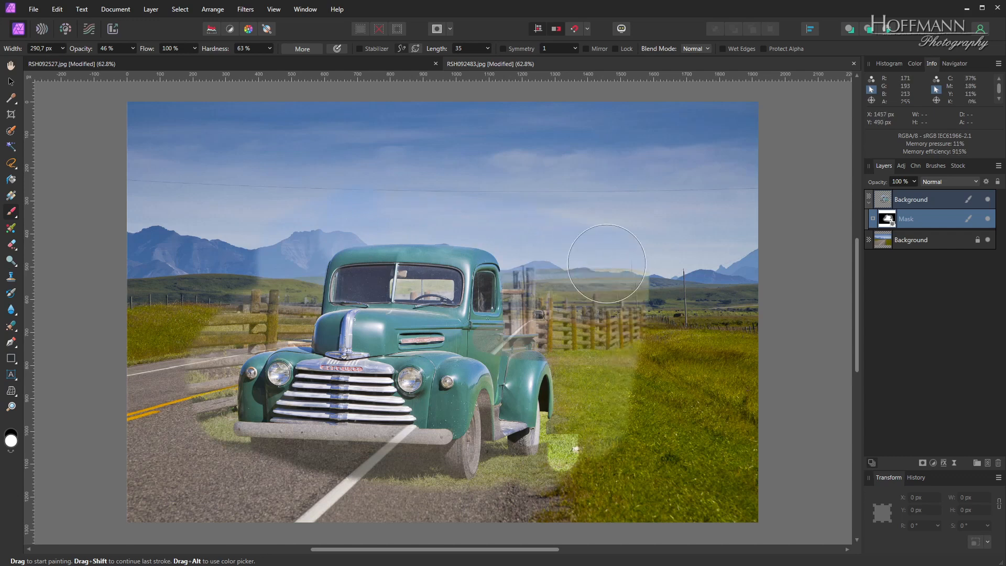